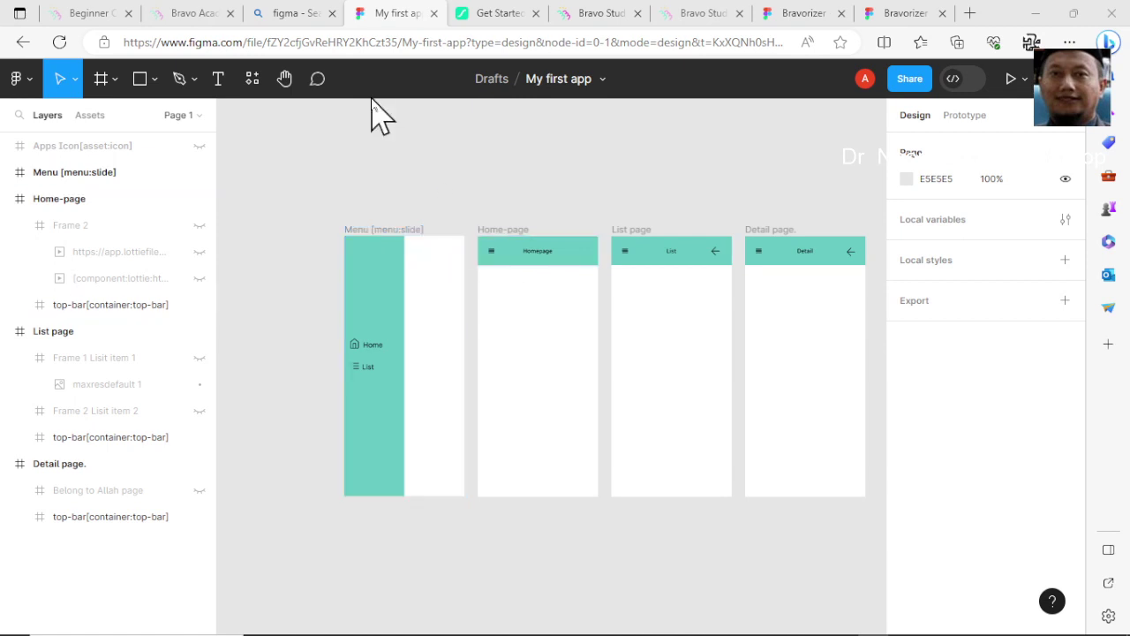
# Step: Open the Figma website from the Bing search results for figma
pyautogui.click(295, 15)
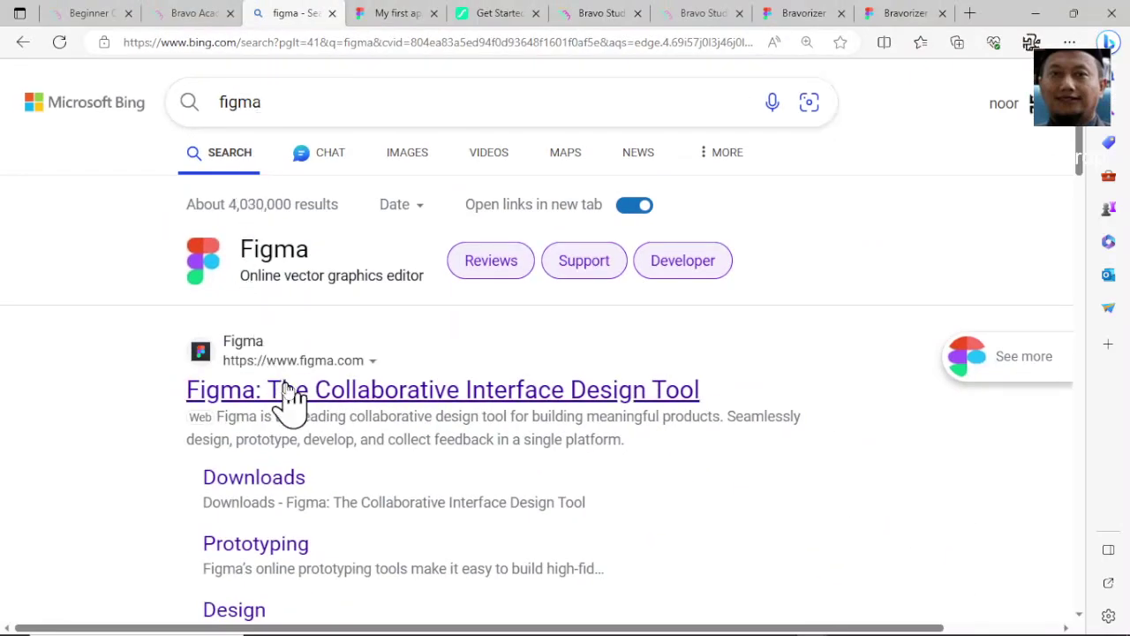
pyautogui.click(291, 393)
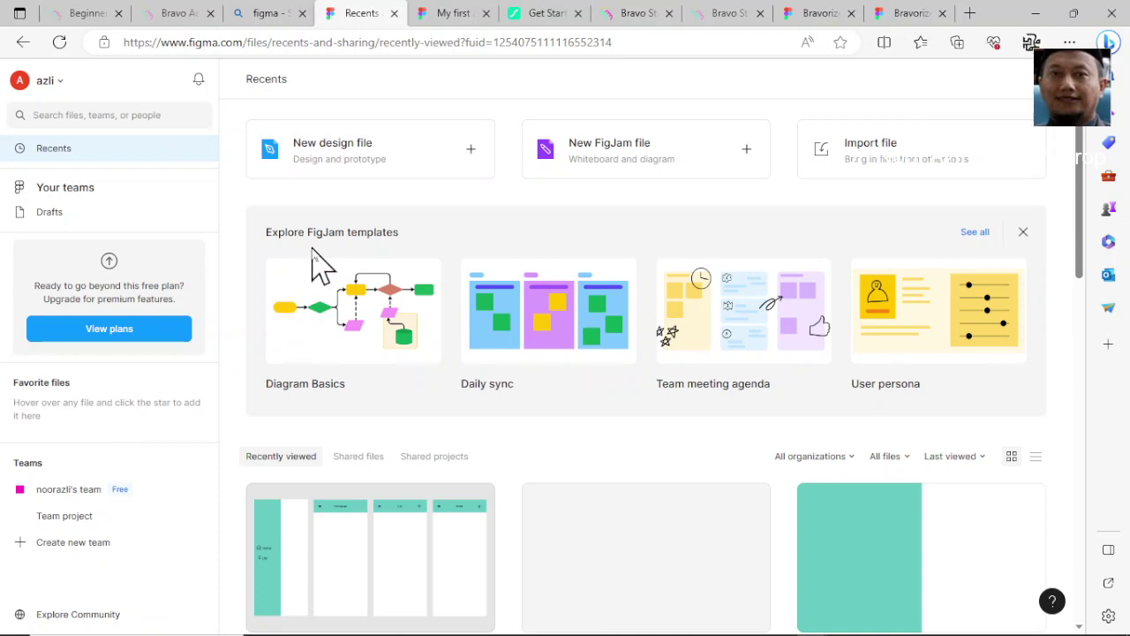
pyautogui.hotkey('alt', 'Tab')
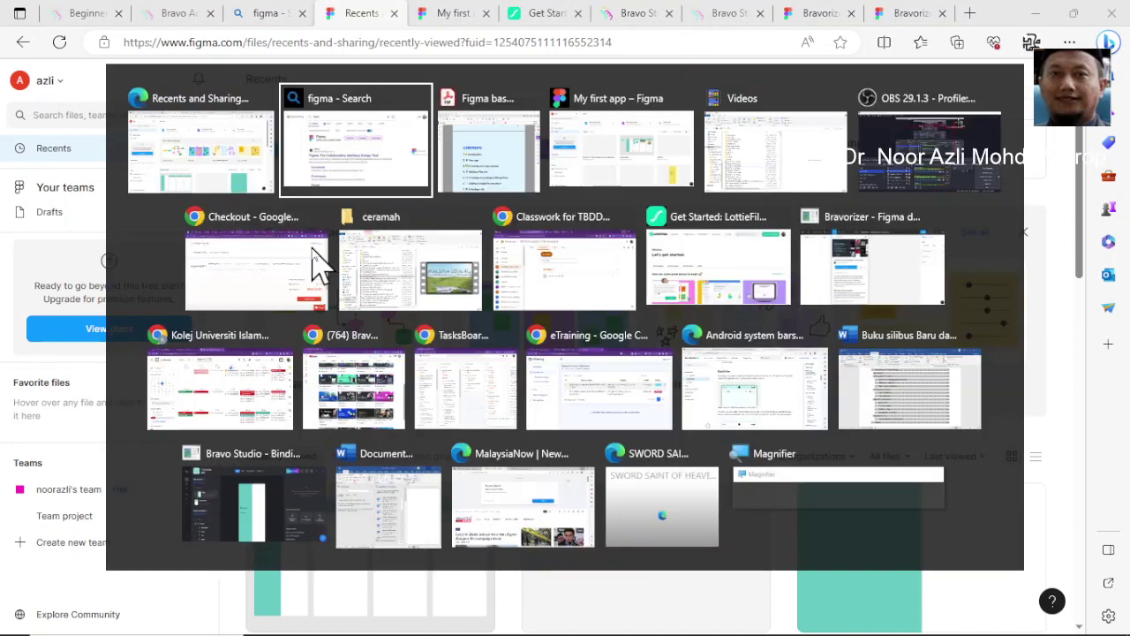
pyautogui.press('Escape')
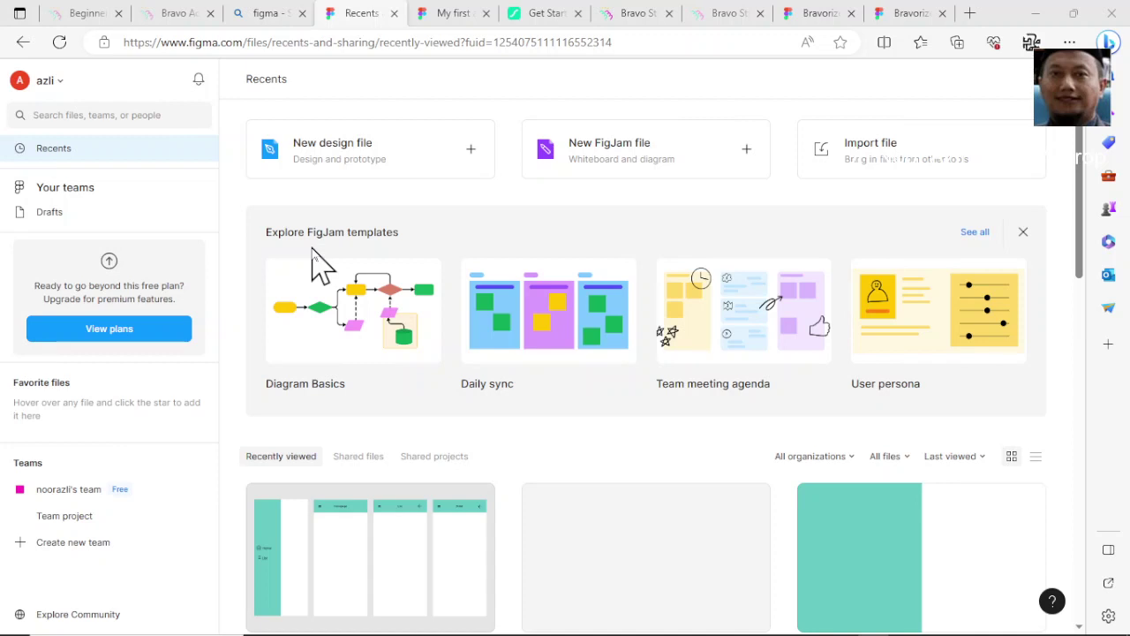
pyautogui.click(443, 16)
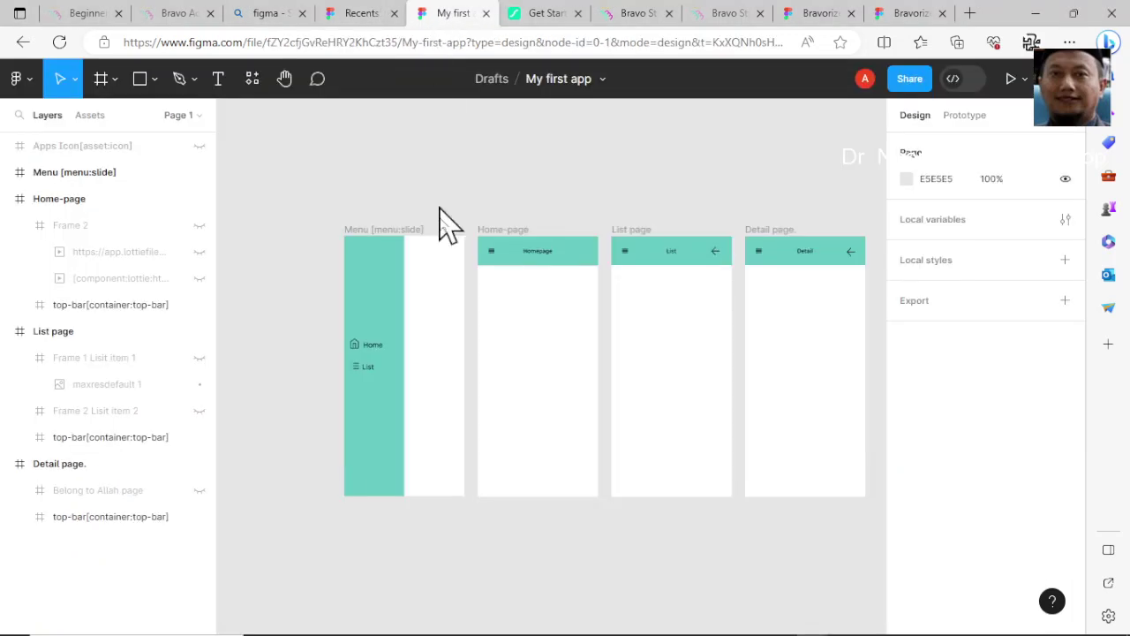
pyautogui.click(452, 339)
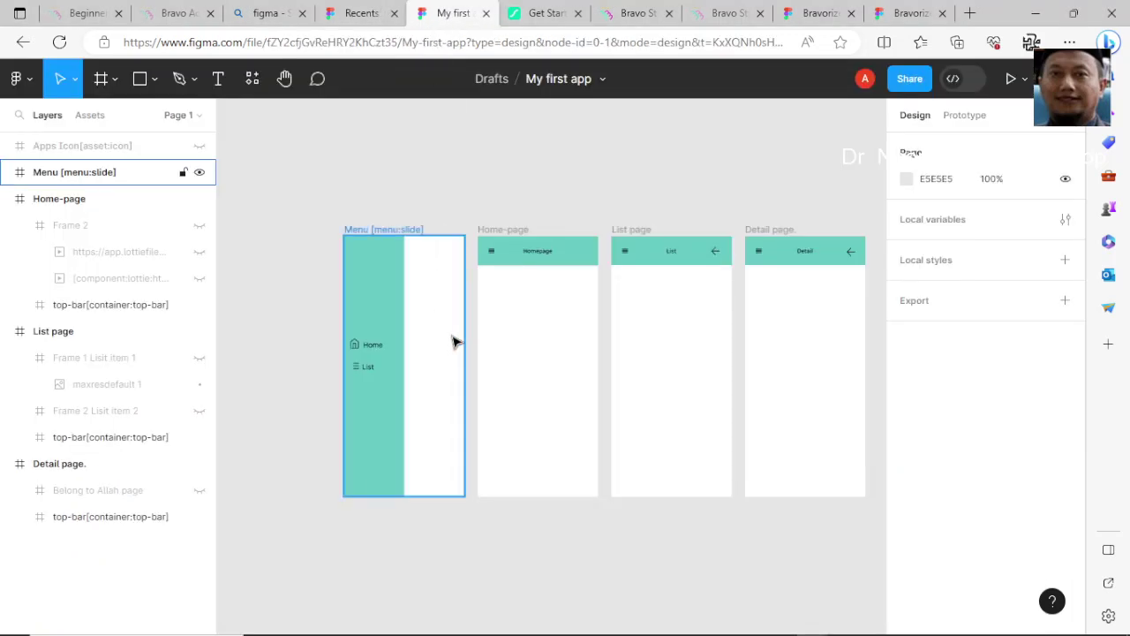
pyautogui.click(362, 16)
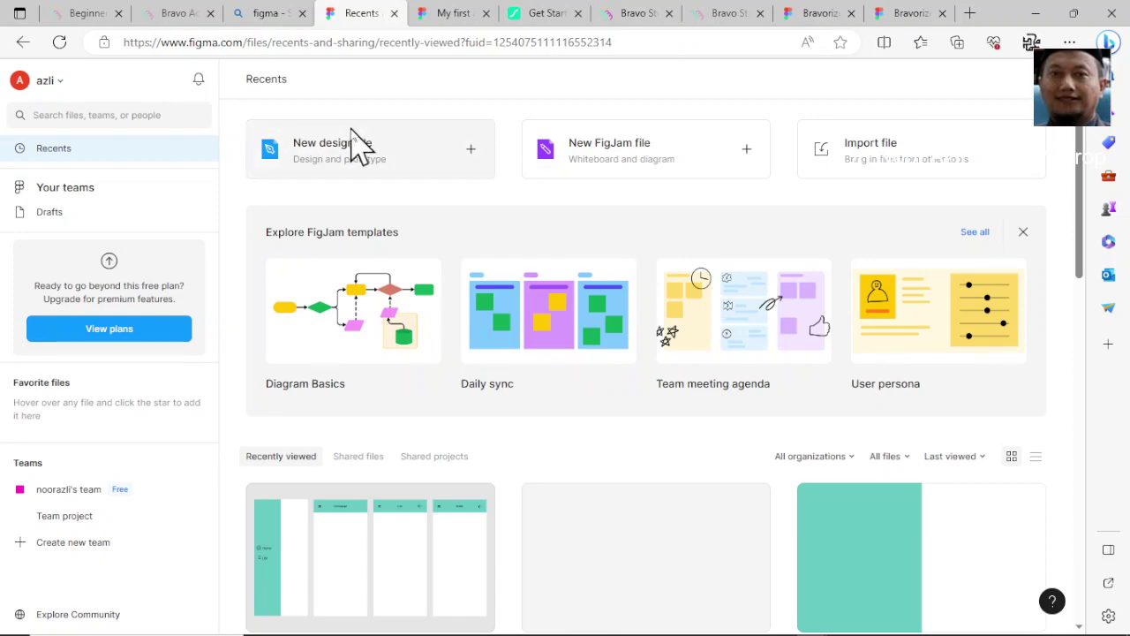
pyautogui.hotkey('alt', 'Tab')
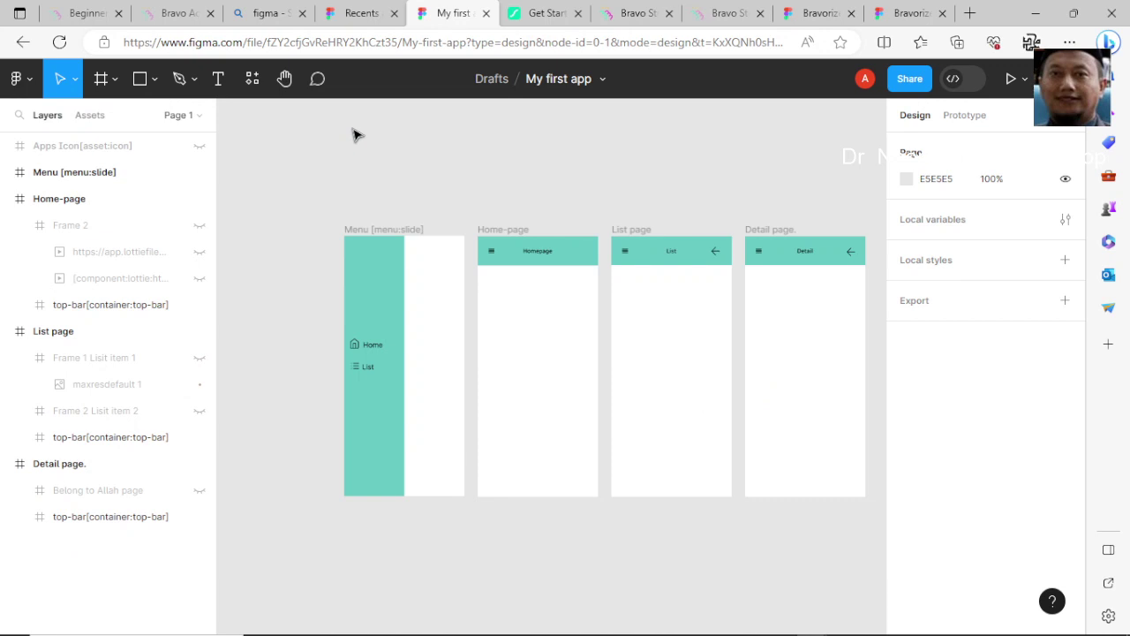
pyautogui.hotkey('alt', 'Tab')
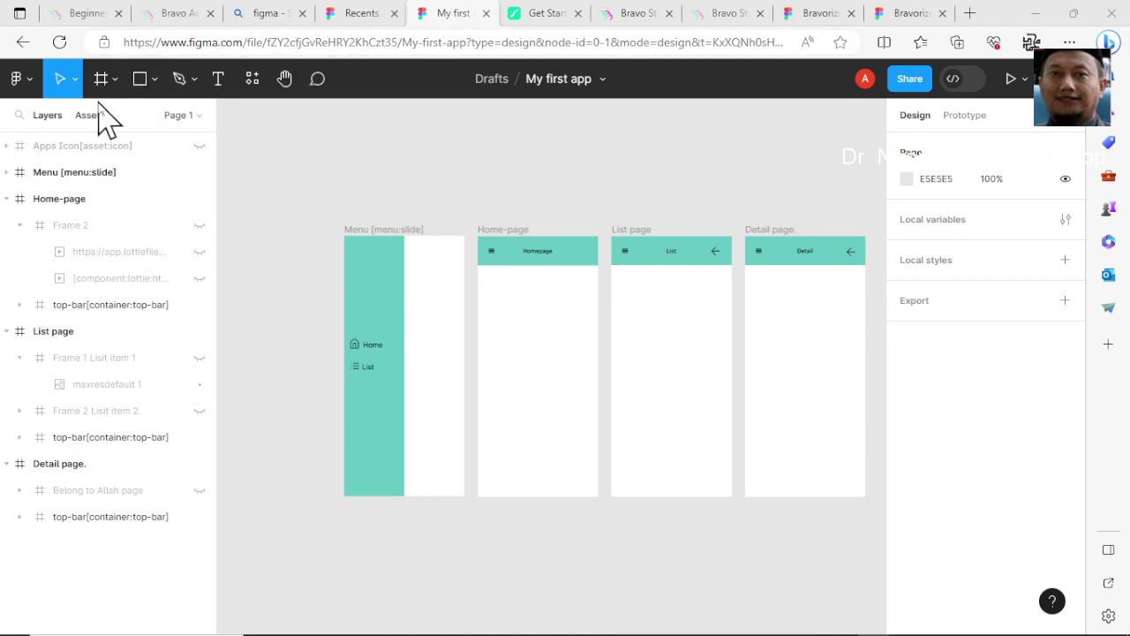
# Step: Return to the Figma recent files page and create a new design file
pyautogui.click(359, 13)
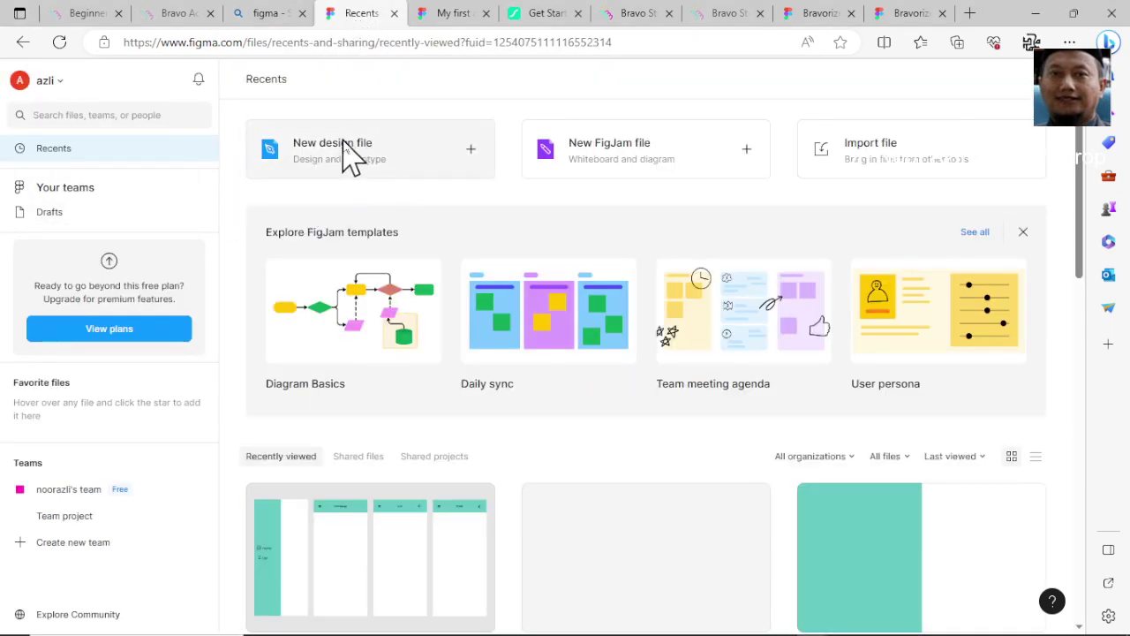
pyautogui.click(466, 159)
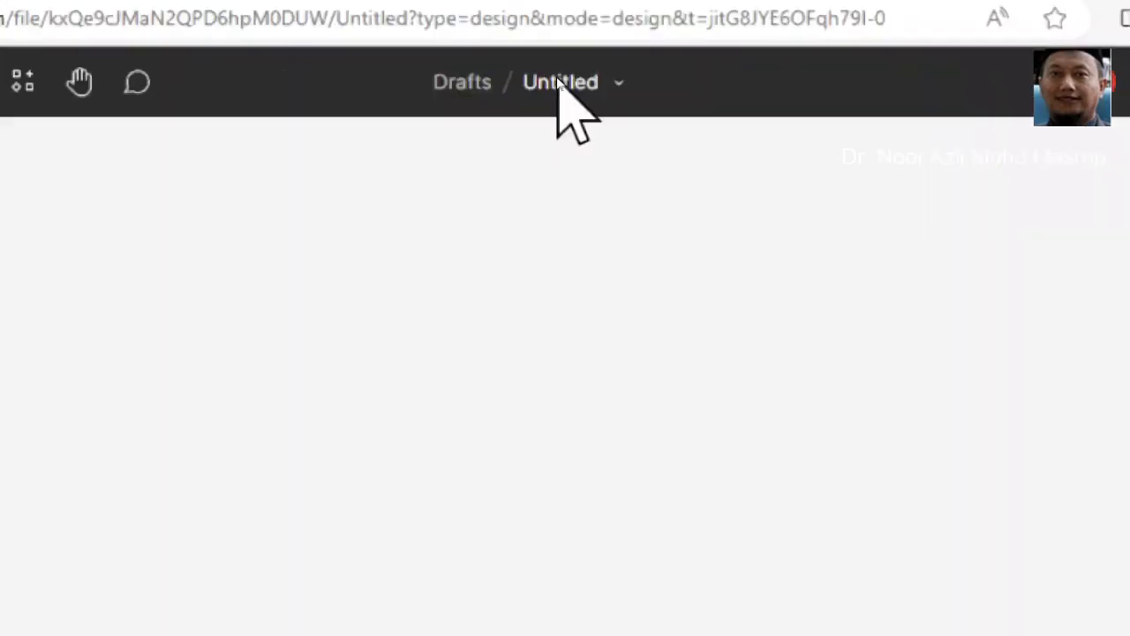
# Step: Rename the untitled design file as "My First Figma Apps"
pyautogui.click(558, 80)
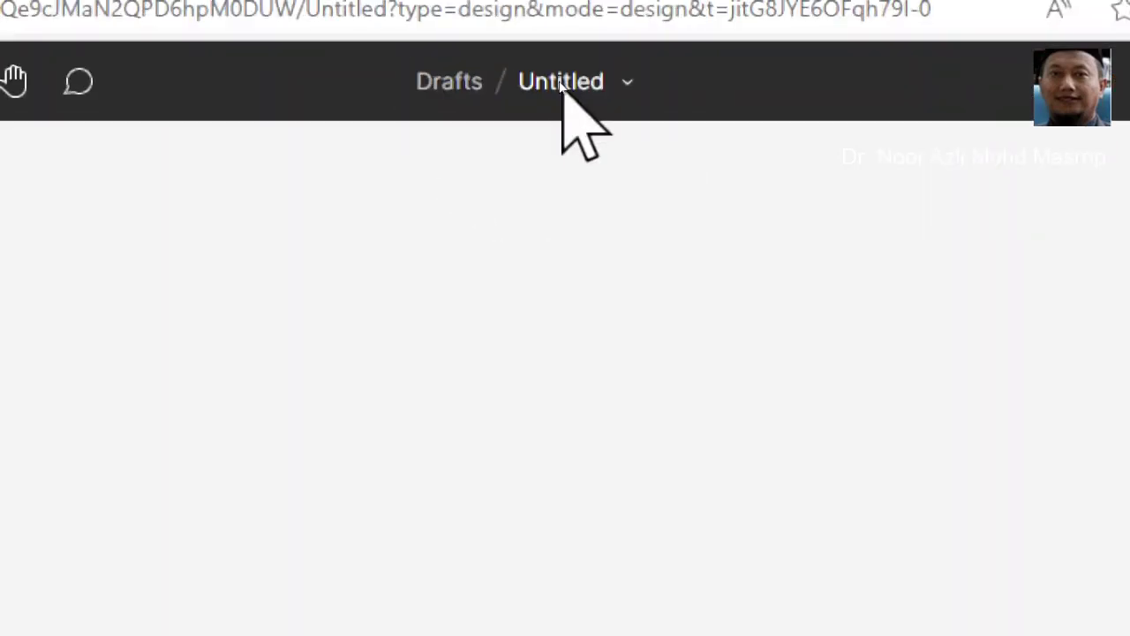
pyautogui.doubleClick(560, 82)
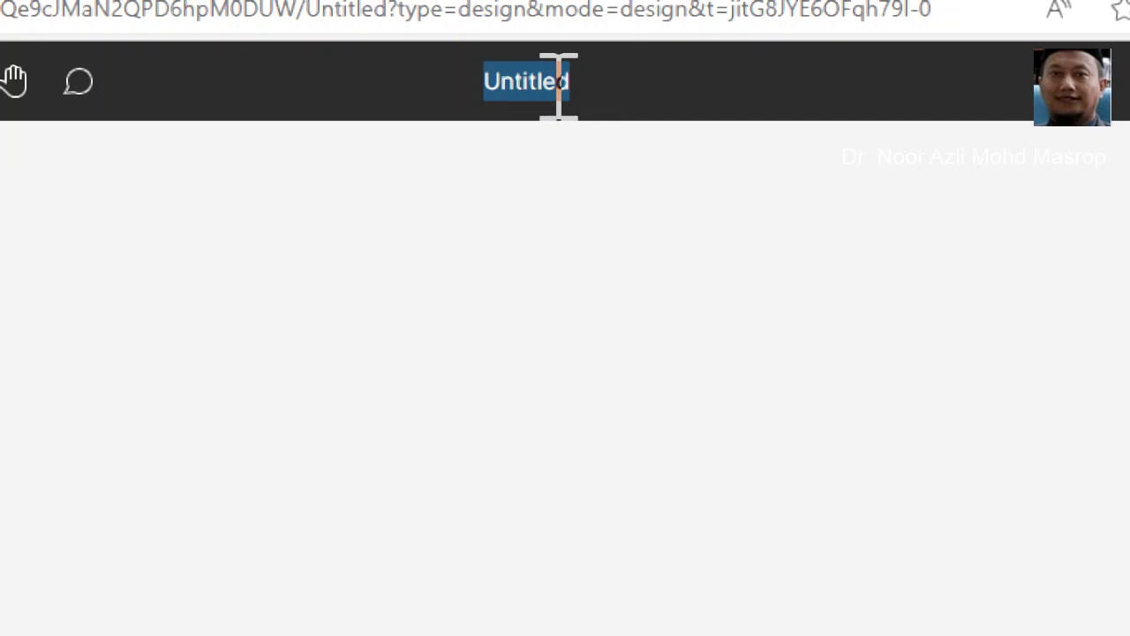
pyautogui.write('My')
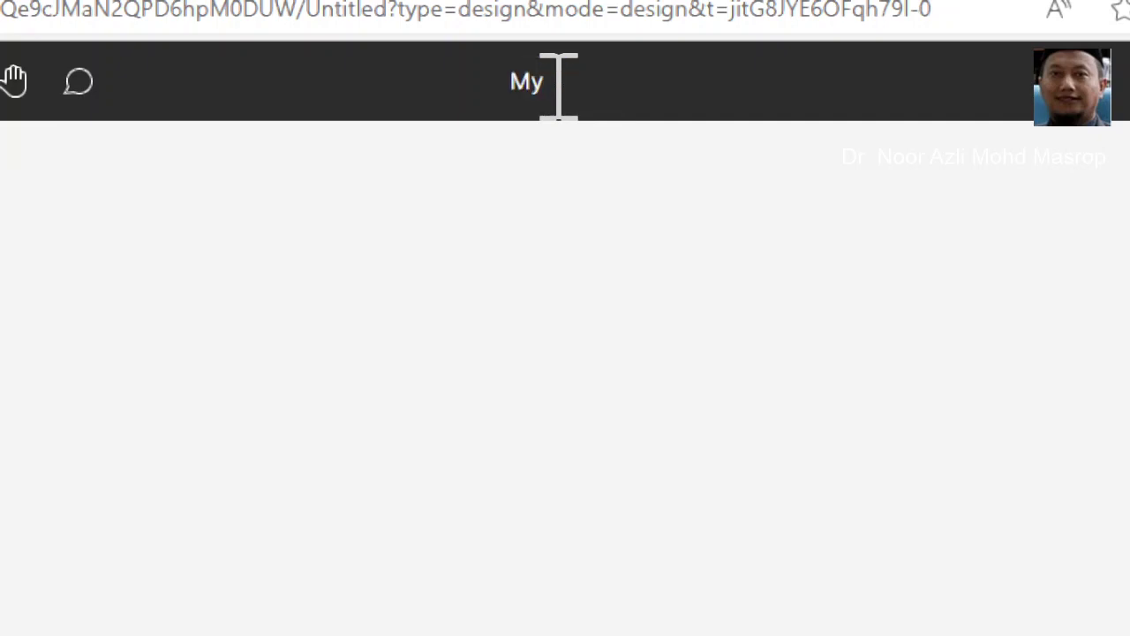
pyautogui.write('Fis')
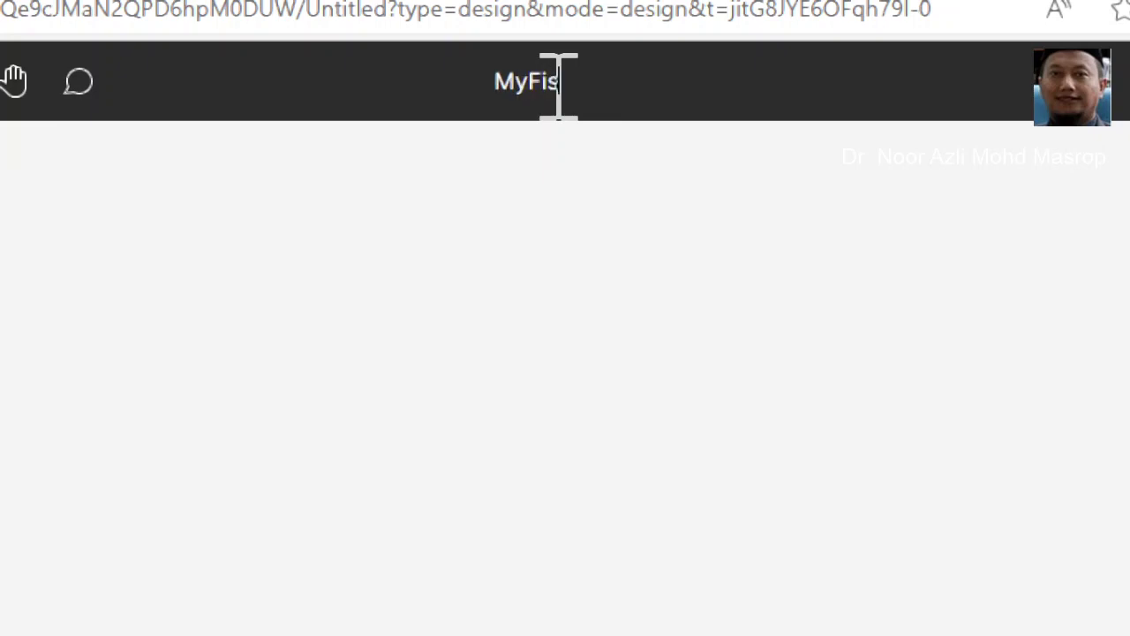
pyautogui.press('BackSpace')
pyautogui.write('rst')
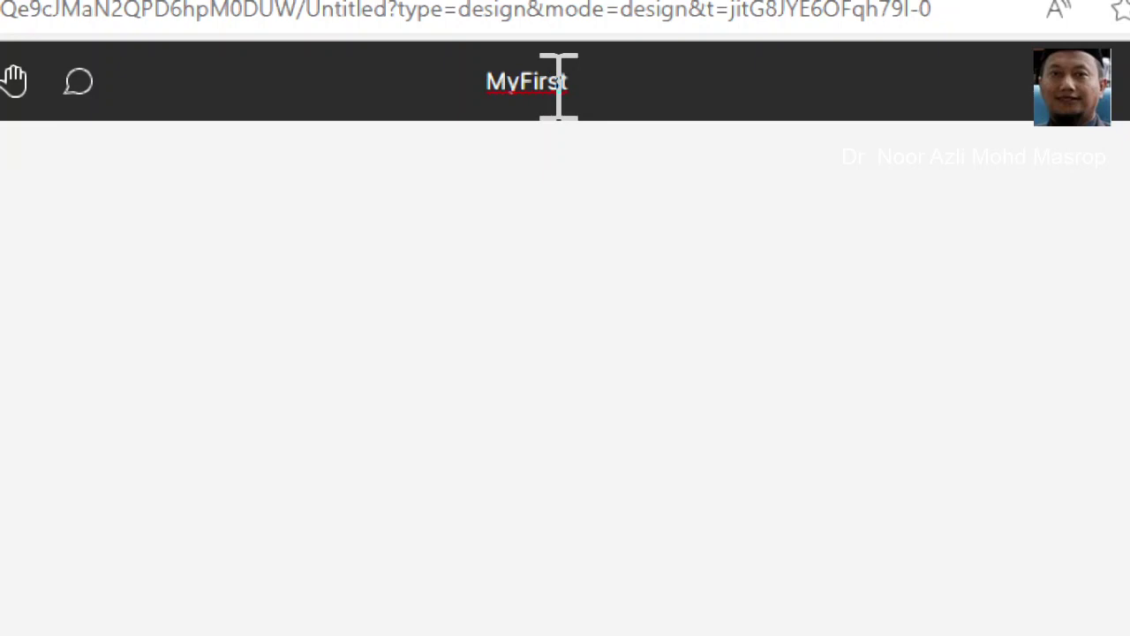
pyautogui.write('Fig')
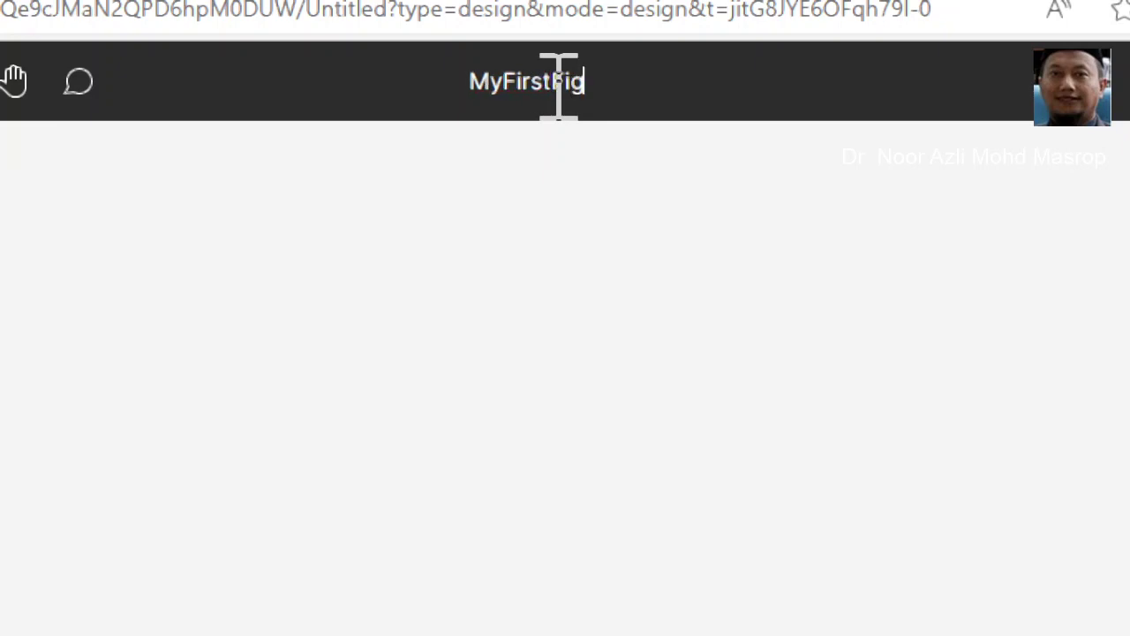
pyautogui.write('maApps')
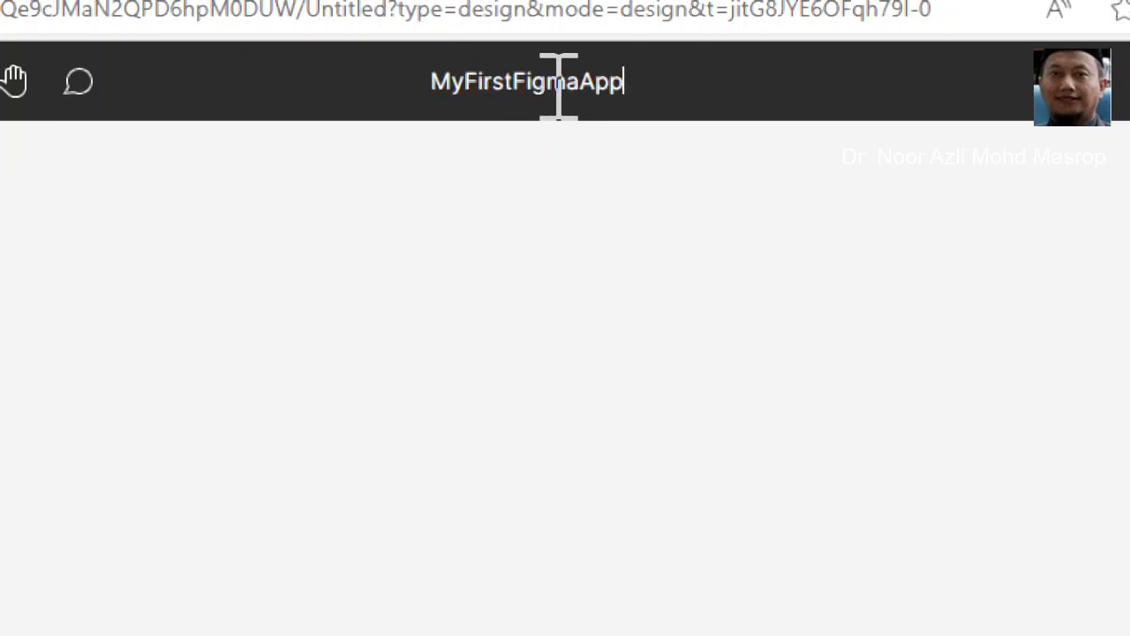
pyautogui.press('Left')
pyautogui.press('Left')
pyautogui.press('Left')
pyautogui.press('Left')
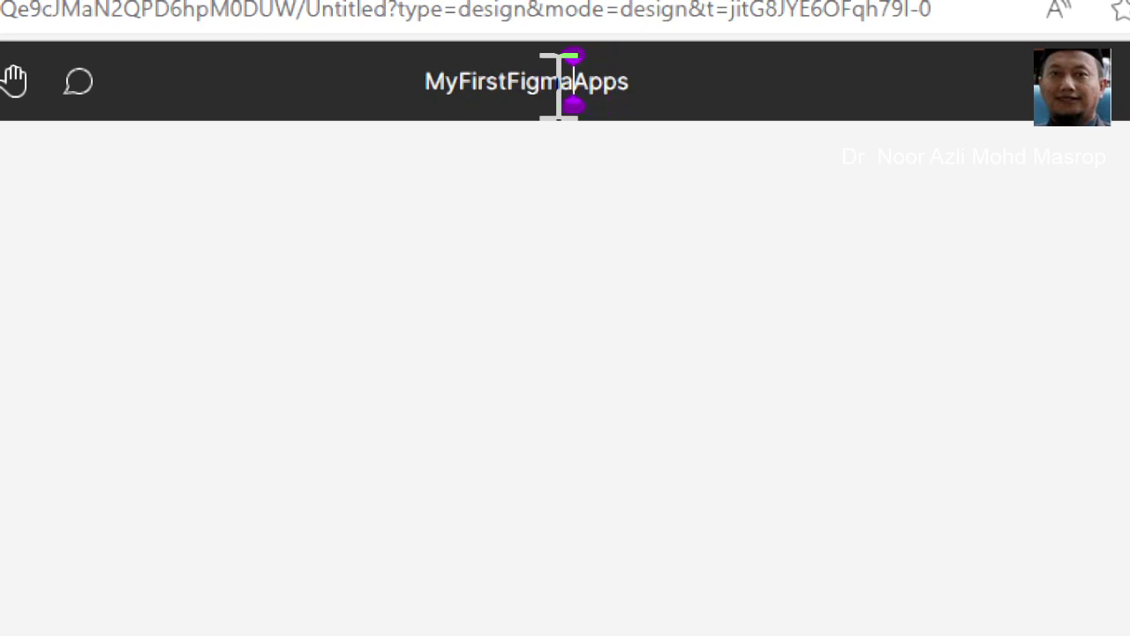
pyautogui.press('Left')
pyautogui.press('Left')
pyautogui.press('Left')
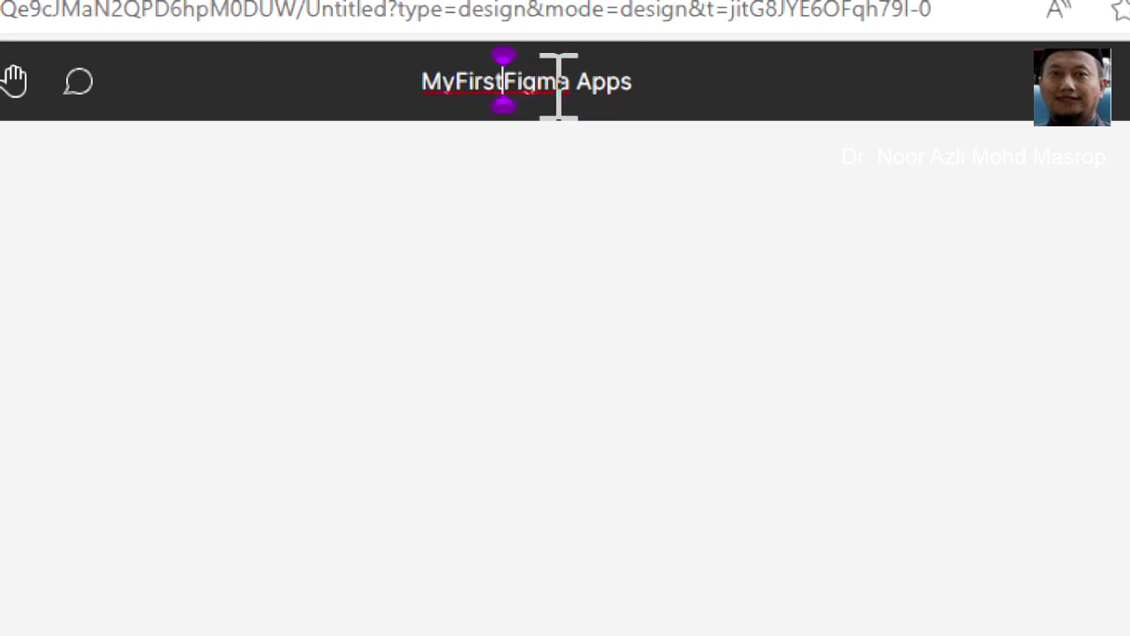
pyautogui.press('Left')
pyautogui.press('Left')
pyautogui.press('Left')
pyautogui.press('Left')
pyautogui.press('Left')
pyautogui.press('Left')
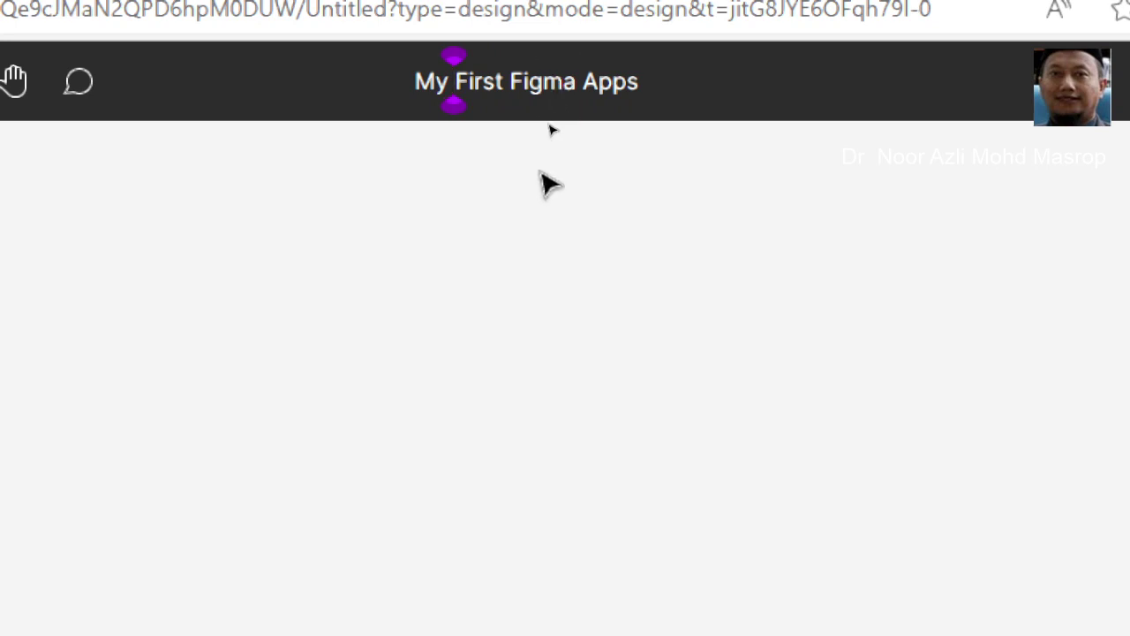
pyautogui.click(551, 129)
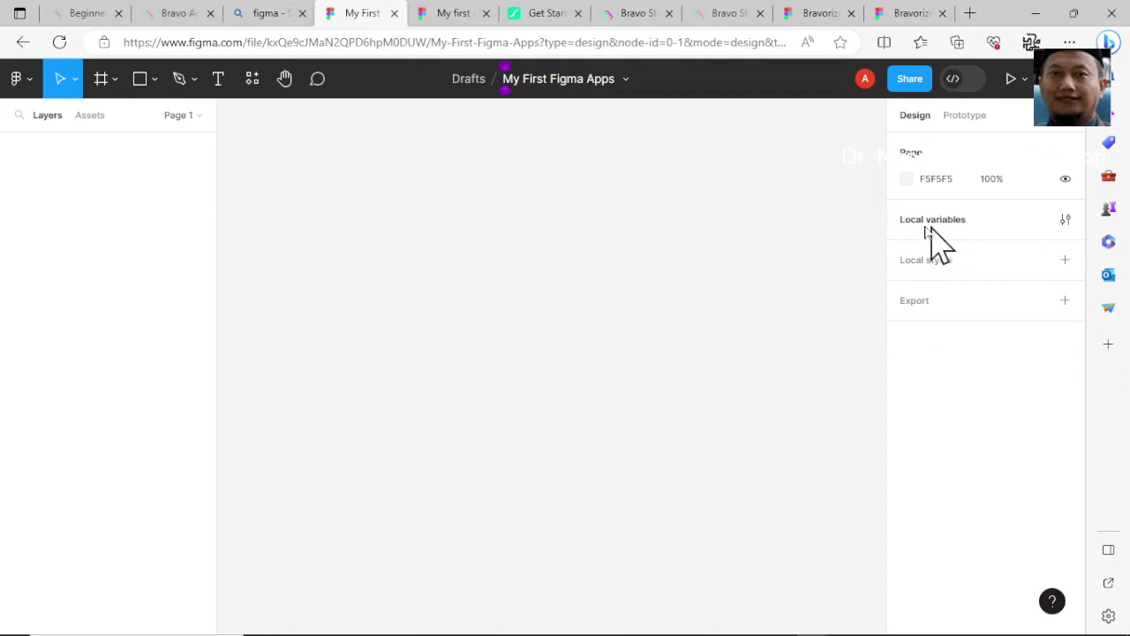
pyautogui.hotkey('alt', 'Tab')
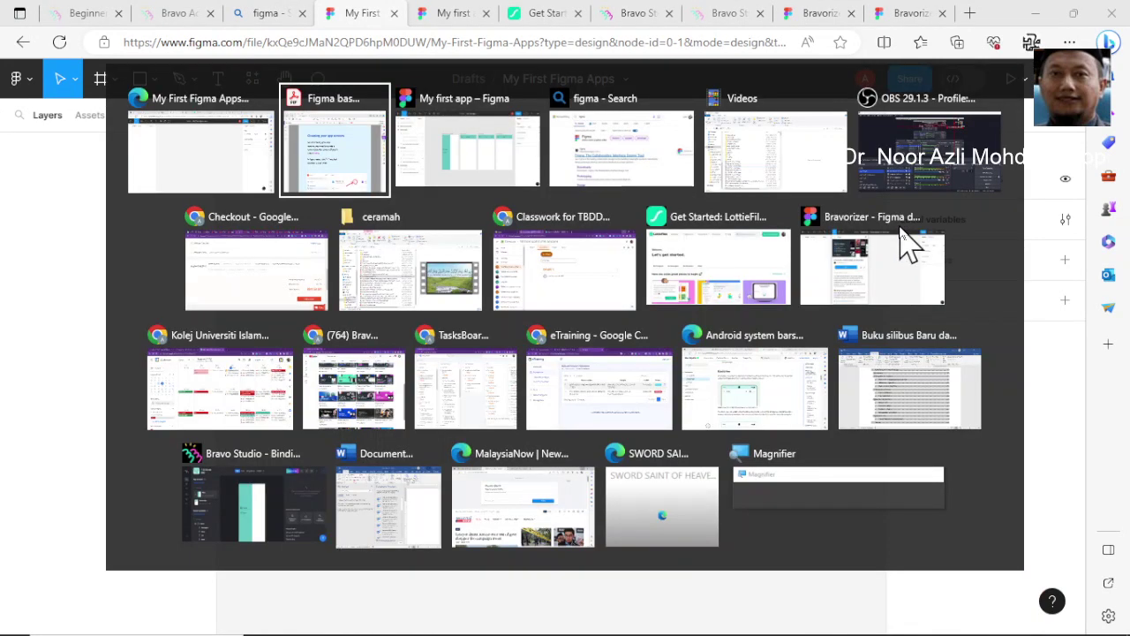
pyautogui.hotkey('alt', 'Tab')
pyautogui.hotkey('alt', 'Tab')
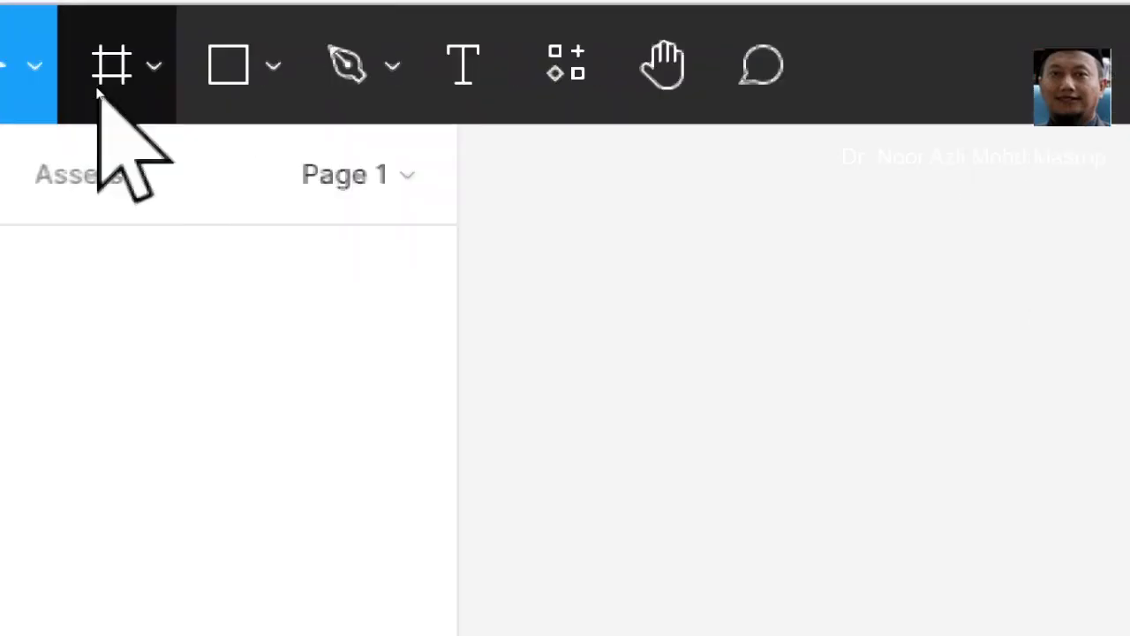
# Step: Add a frame to the canvas using the archived iPhone 11 Pro Max preset, leaving it deselected
pyautogui.click(99, 81)
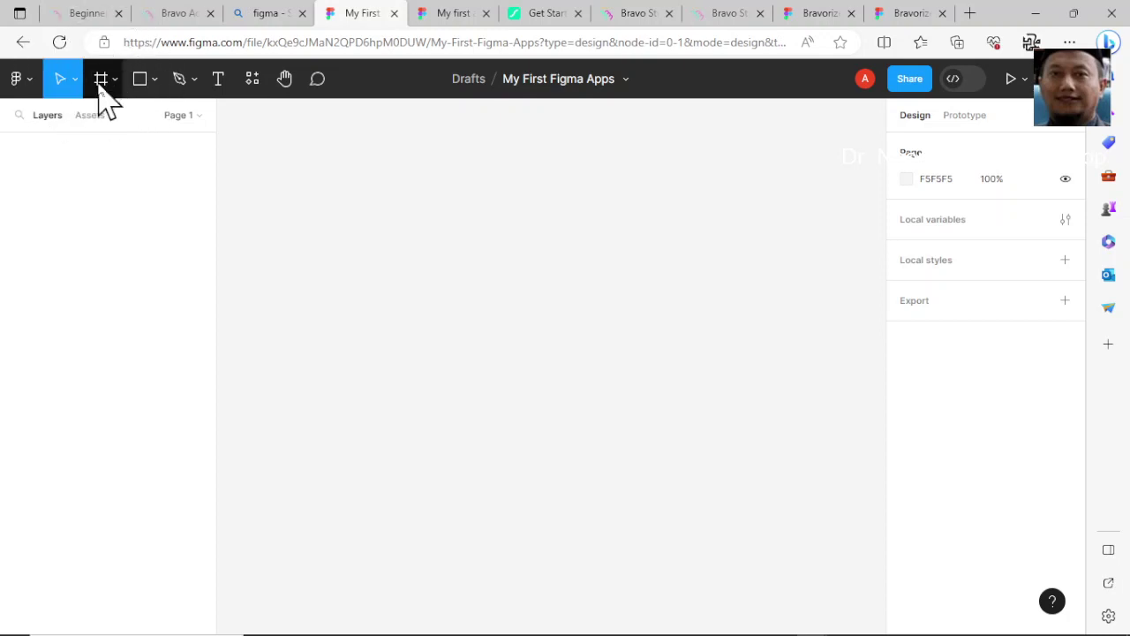
pyautogui.click(103, 95)
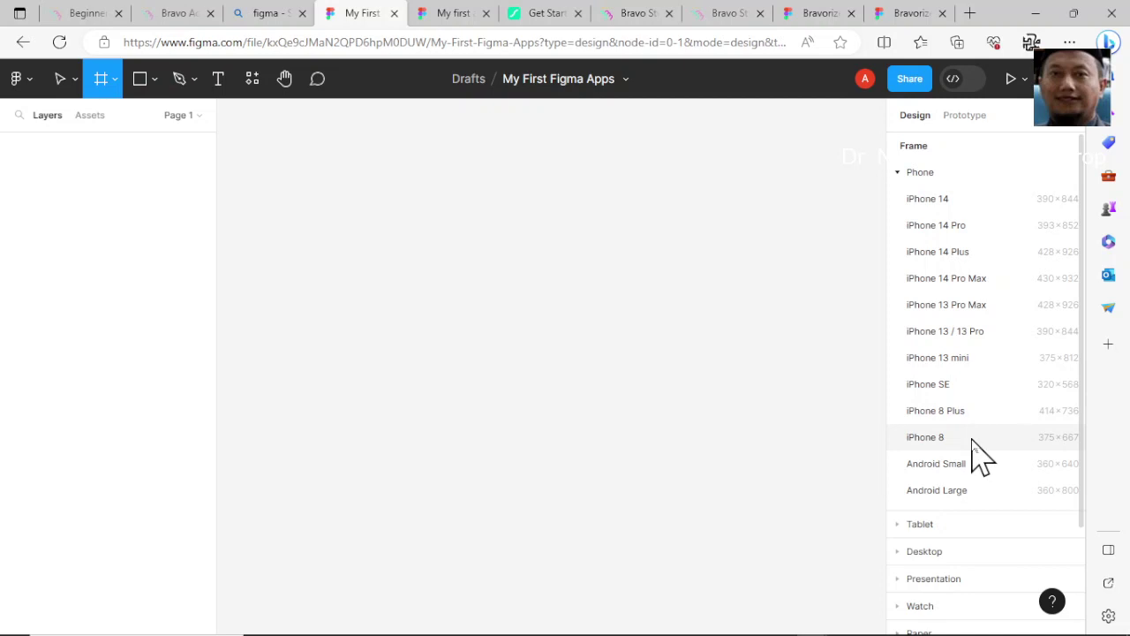
pyautogui.scroll(-2, 975, 440)
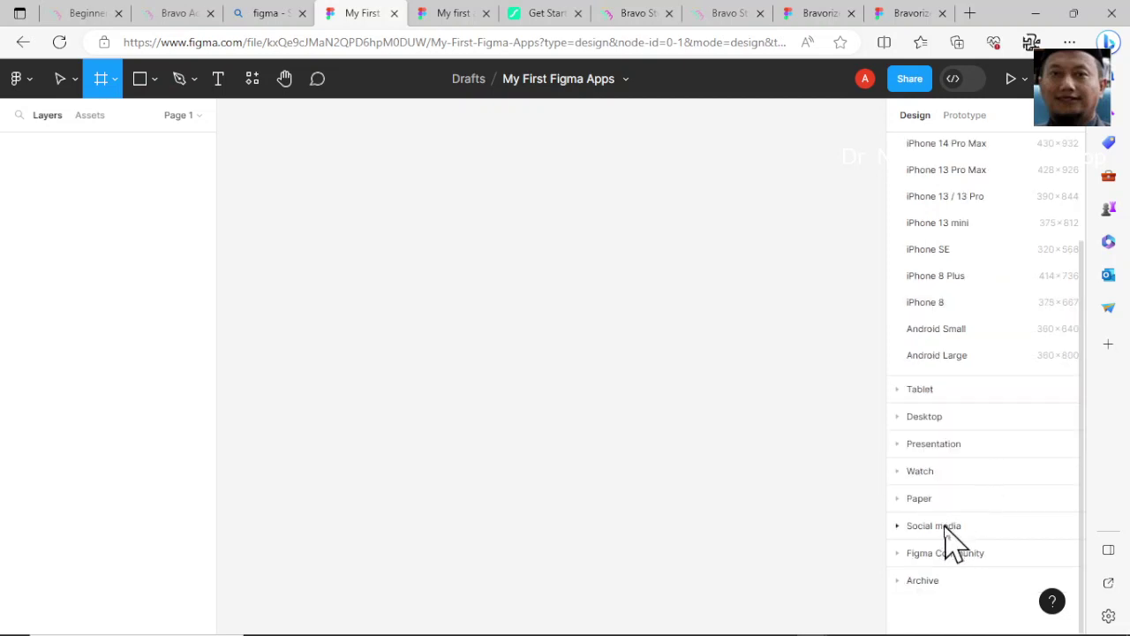
pyautogui.click(911, 582)
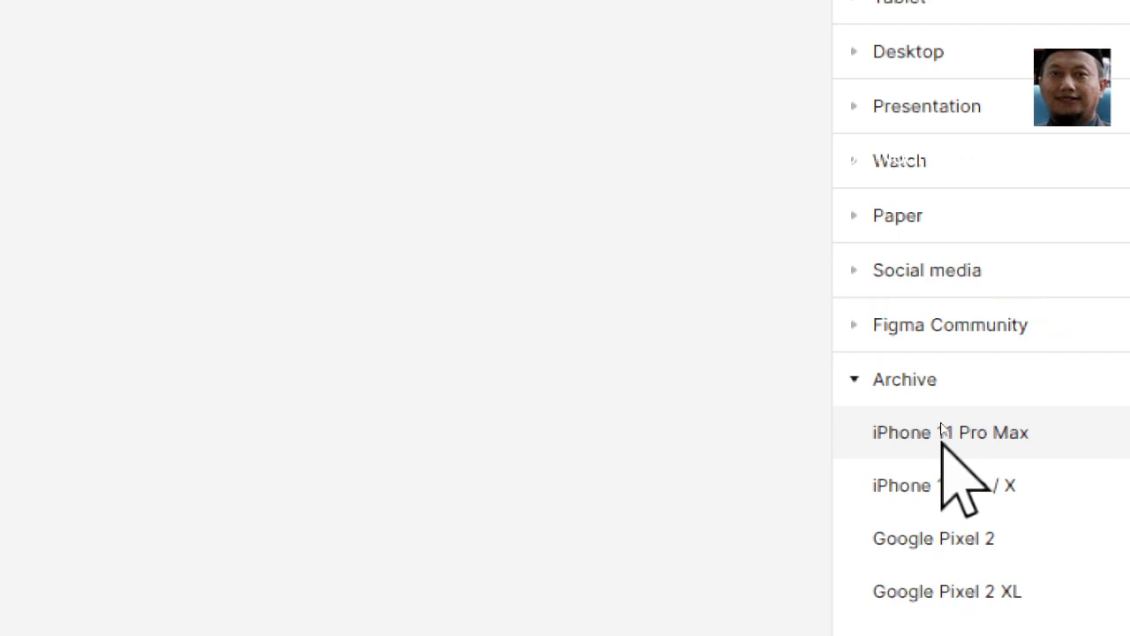
pyautogui.click(943, 433)
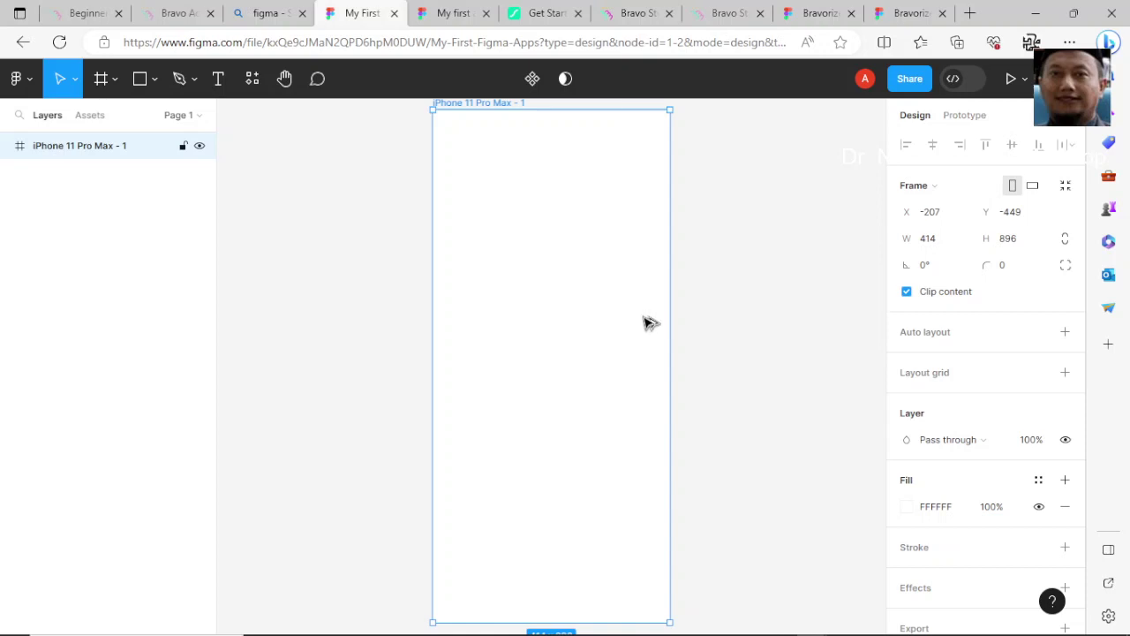
pyautogui.click(841, 534)
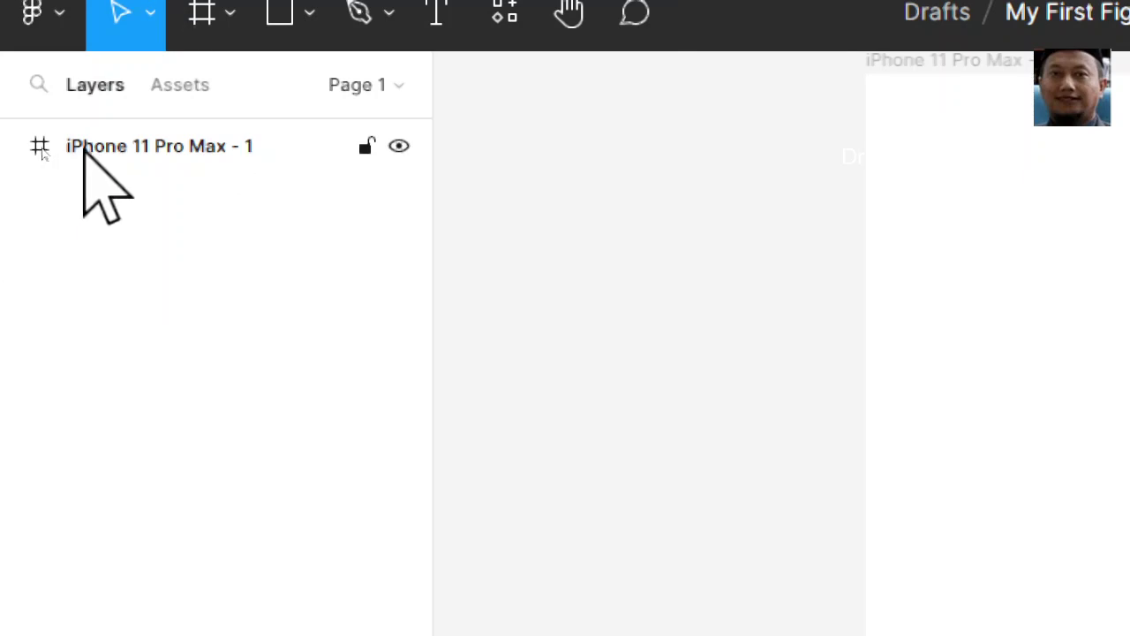
# Step: Rename the iPhone 11 Pro Max frame as "Home page"
pyautogui.click(50, 152)
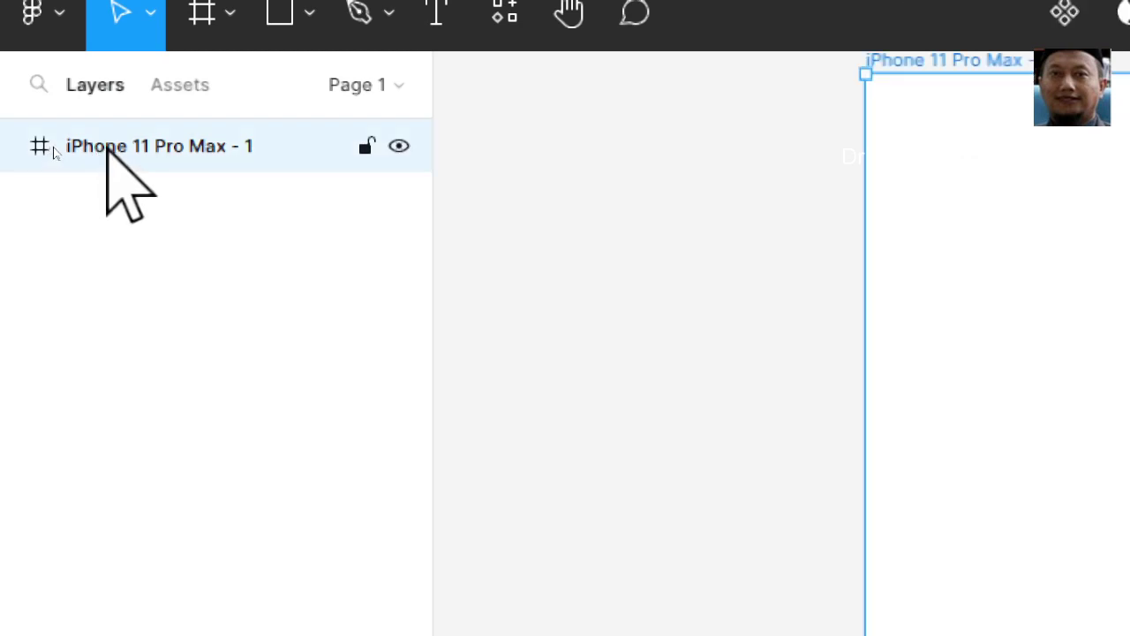
pyautogui.doubleClick(52, 152)
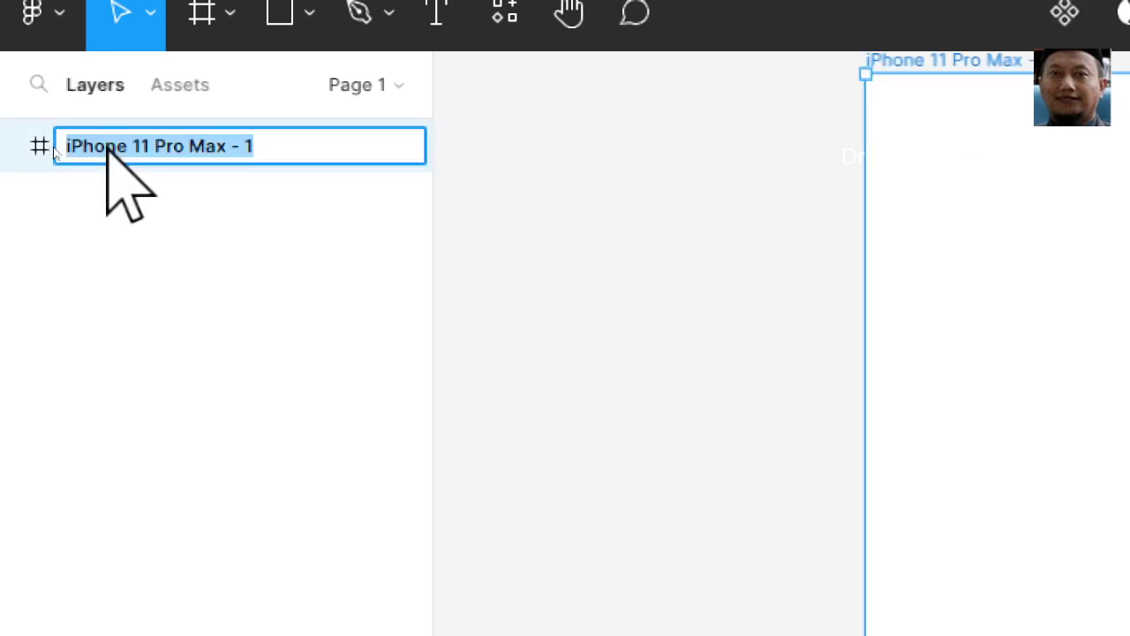
pyautogui.write('Home ')
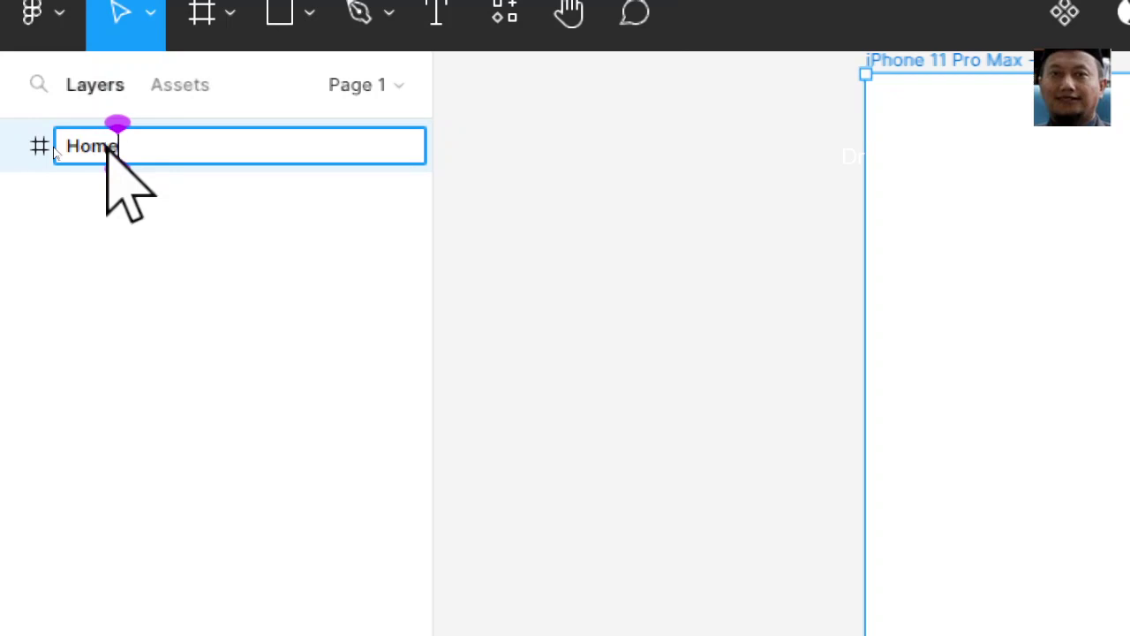
pyautogui.write('page')
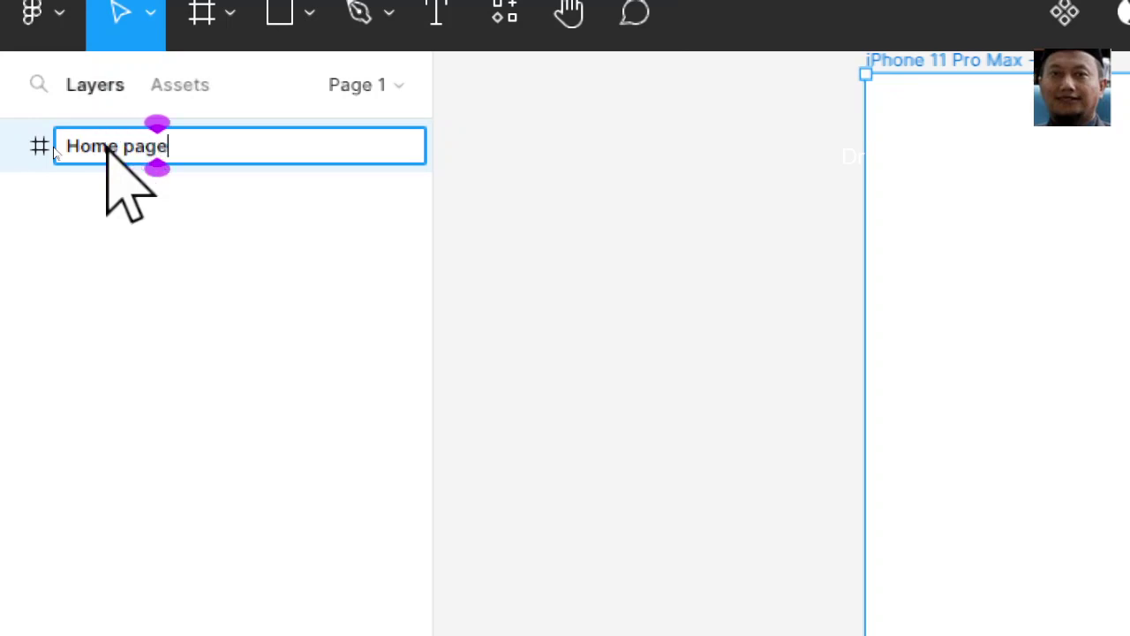
pyautogui.press('Return')
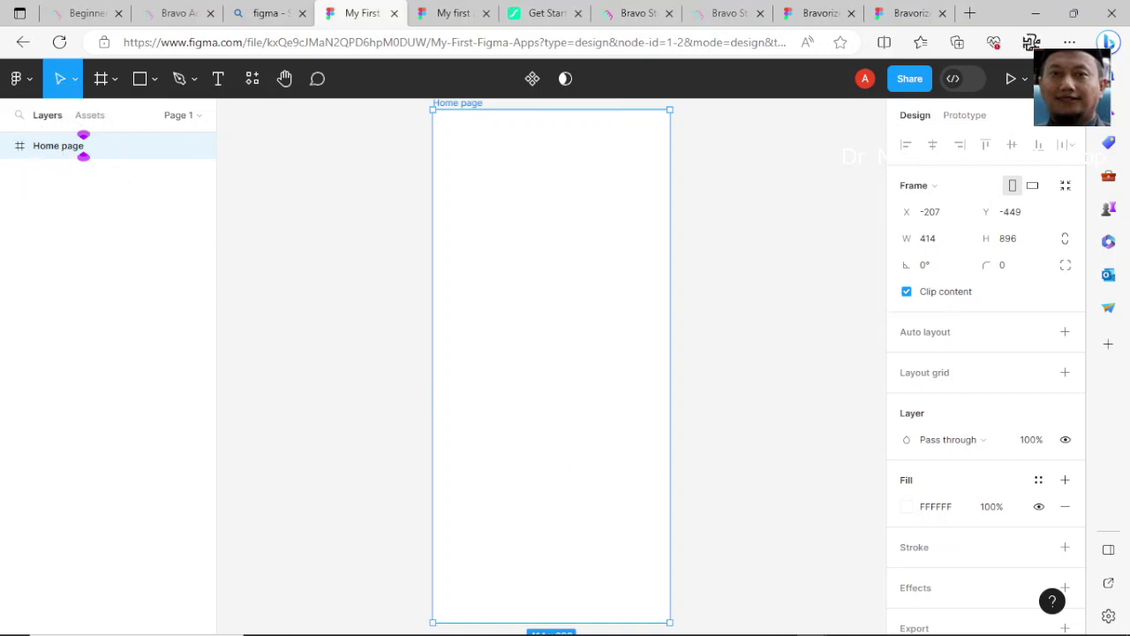
pyautogui.click(916, 623)
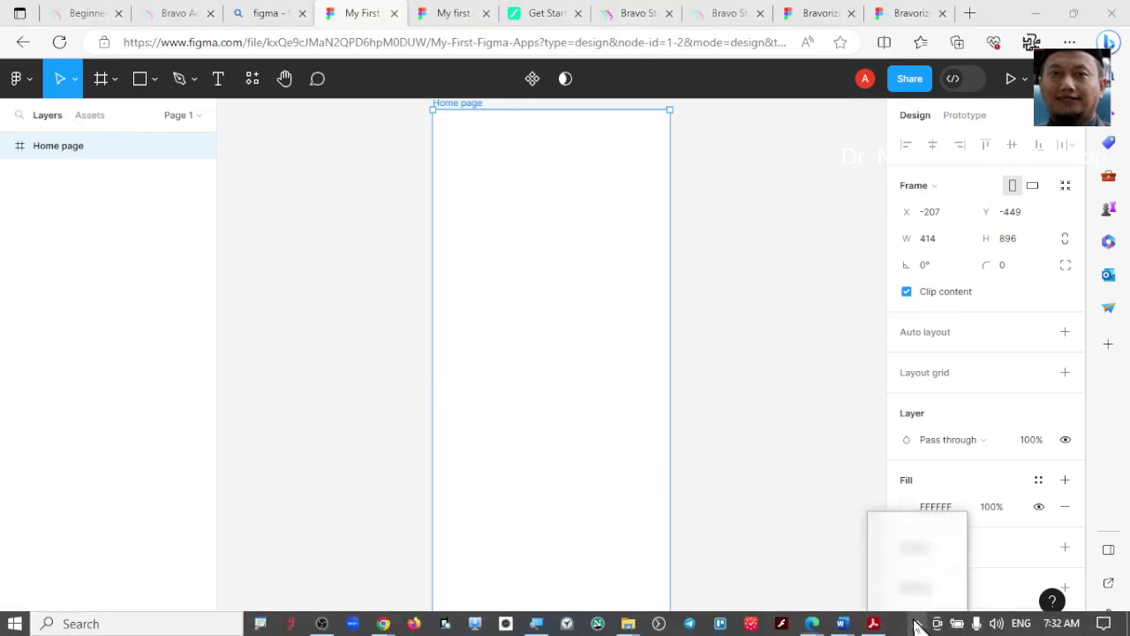
pyautogui.click(916, 623)
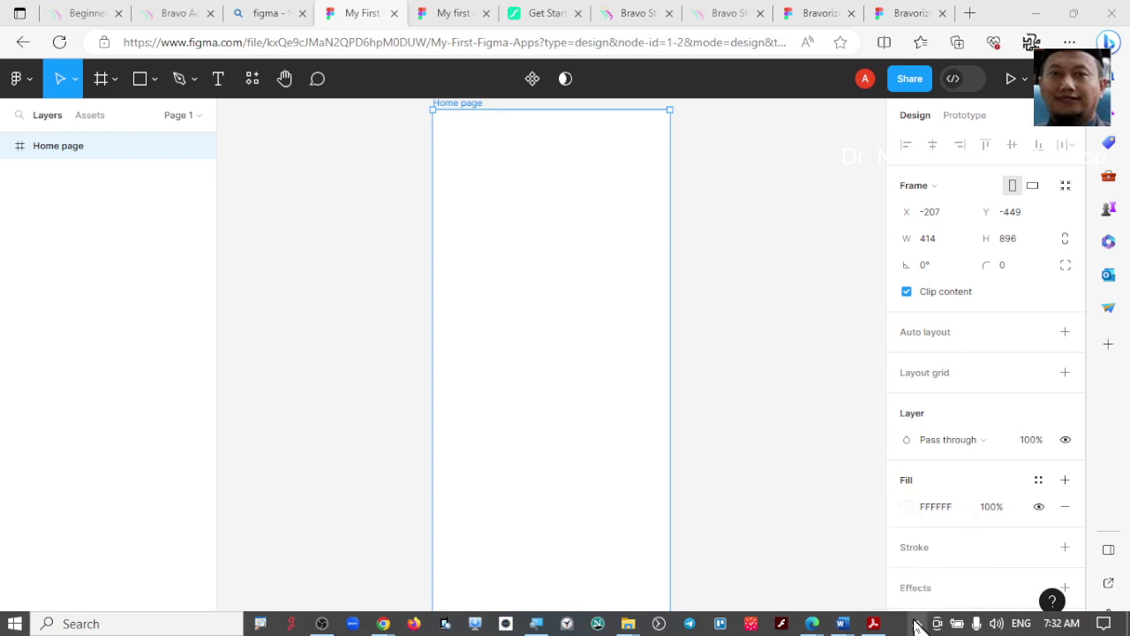